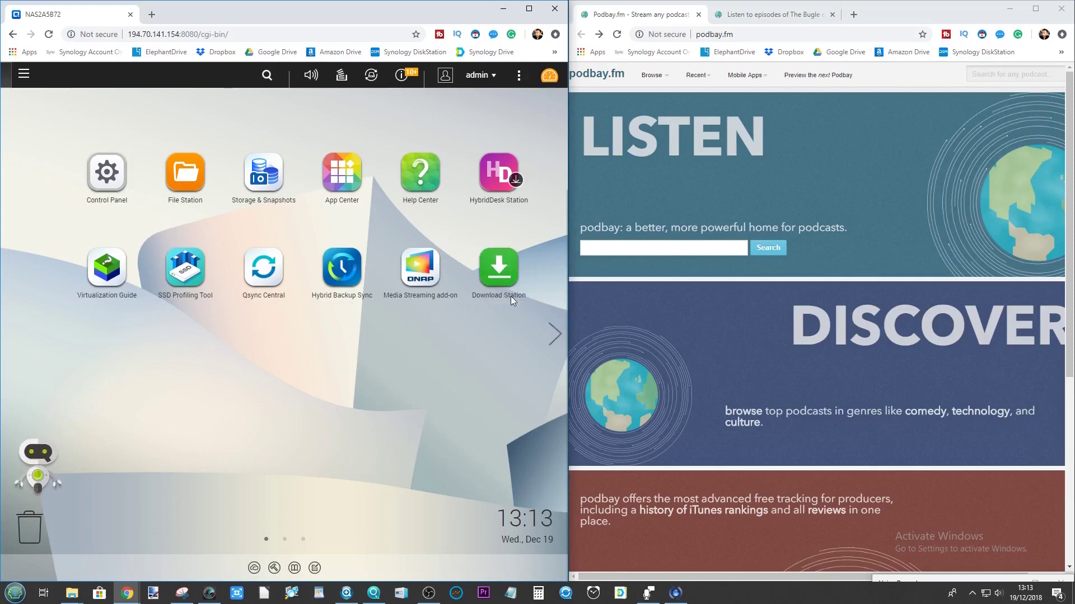
Check App Center's Download category, then launch Download Station from the desktop
click(330, 210)
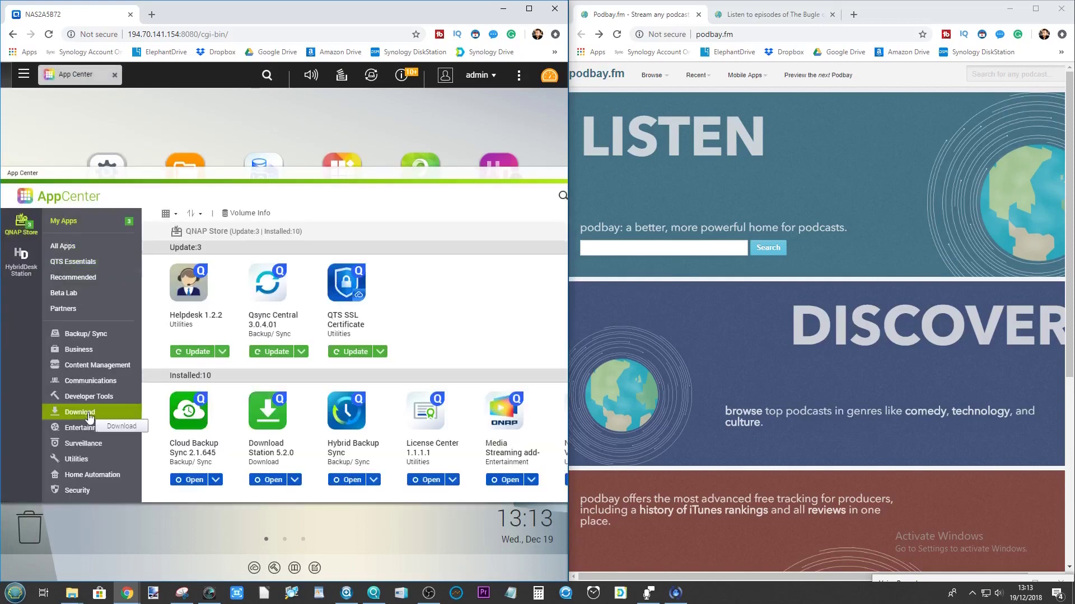
click(82, 417)
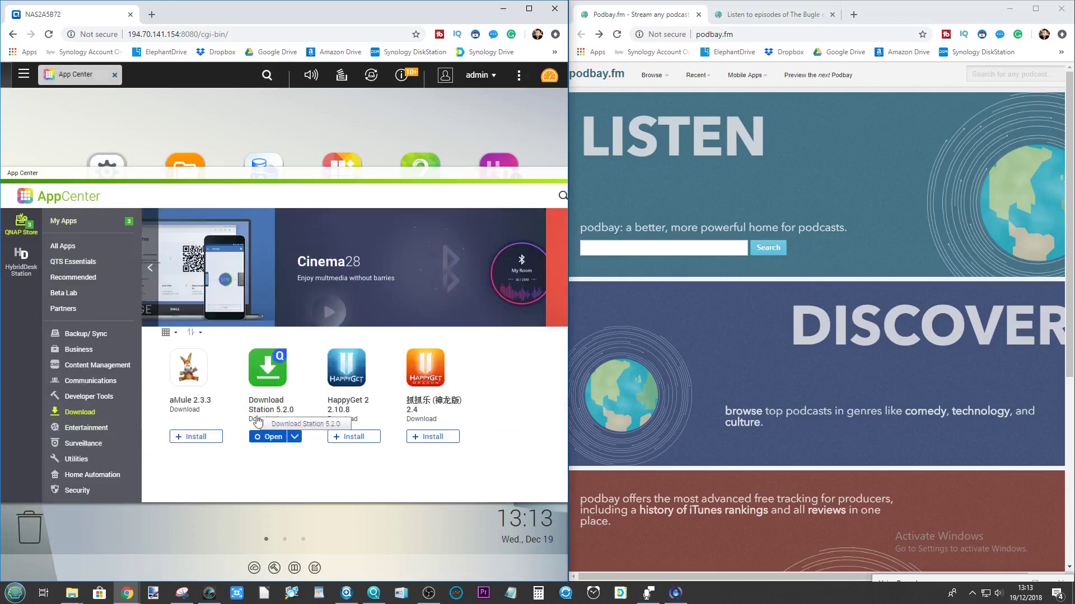
click(510, 173)
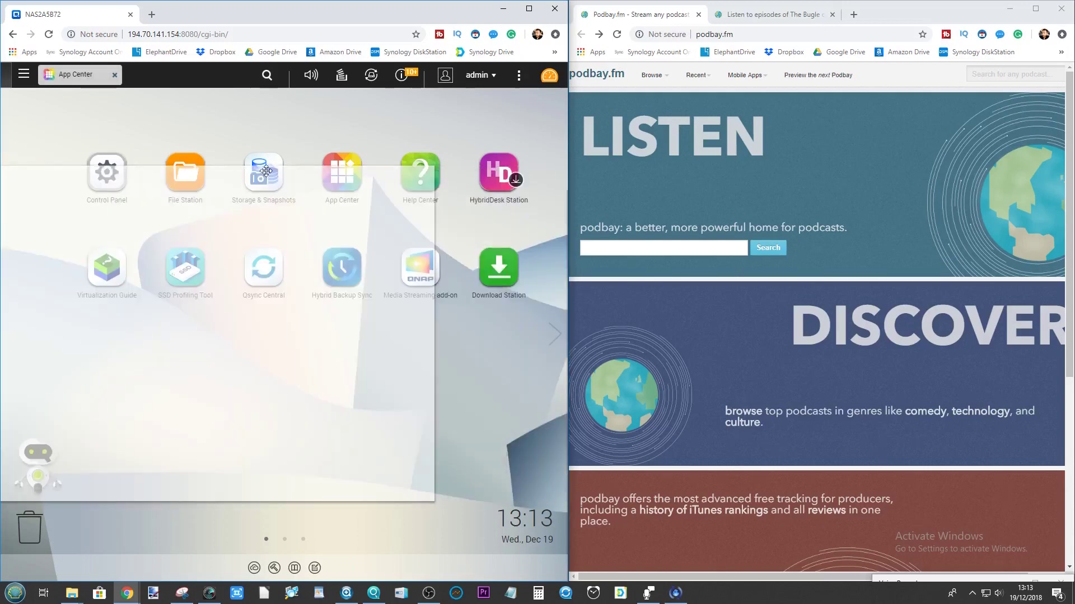
click(499, 269)
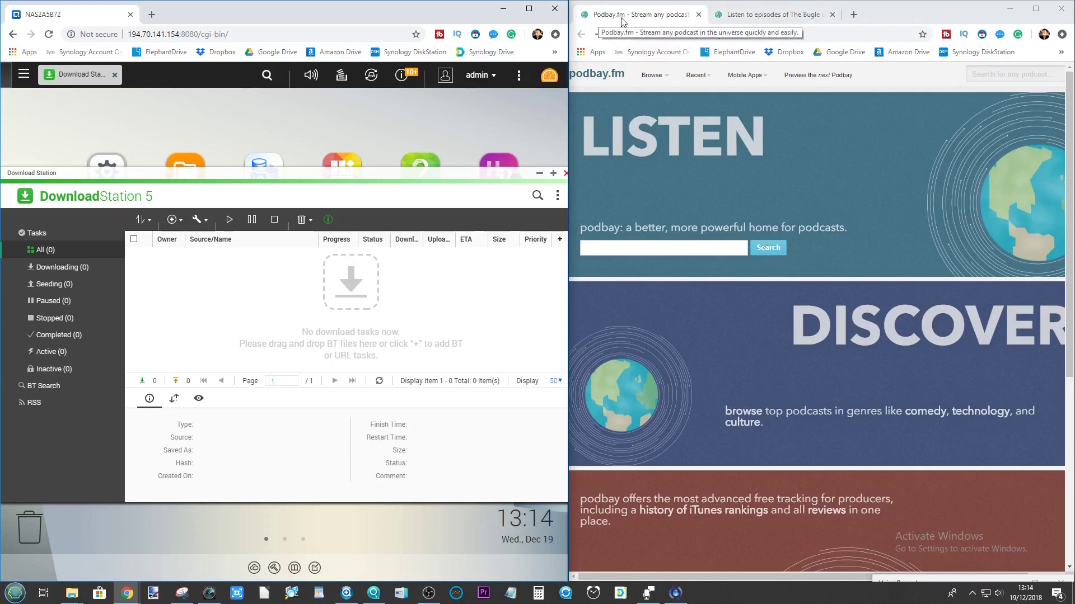
click(644, 245)
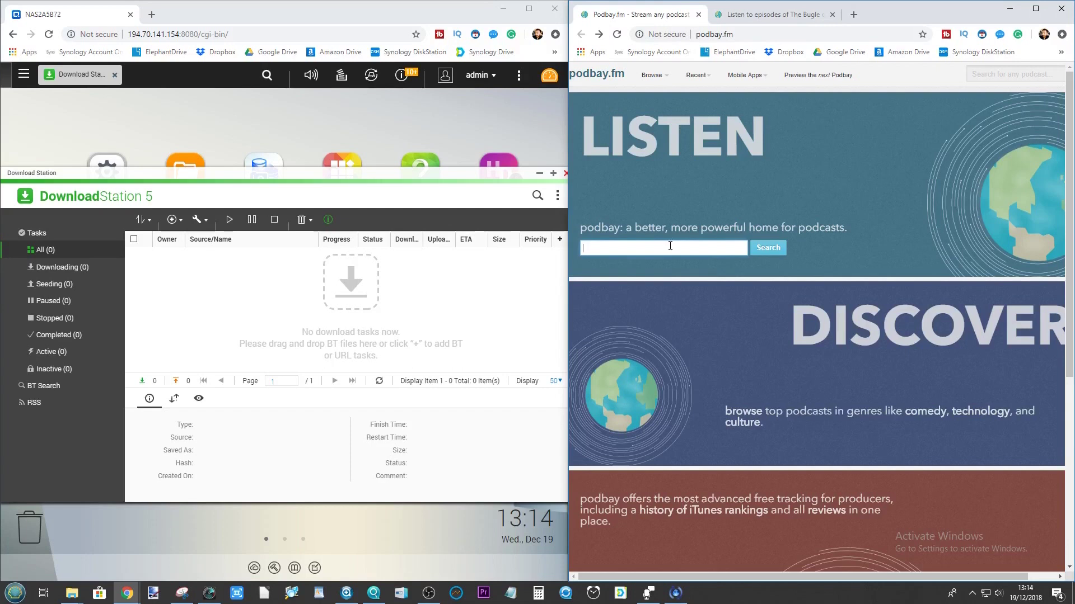
click(768, 13)
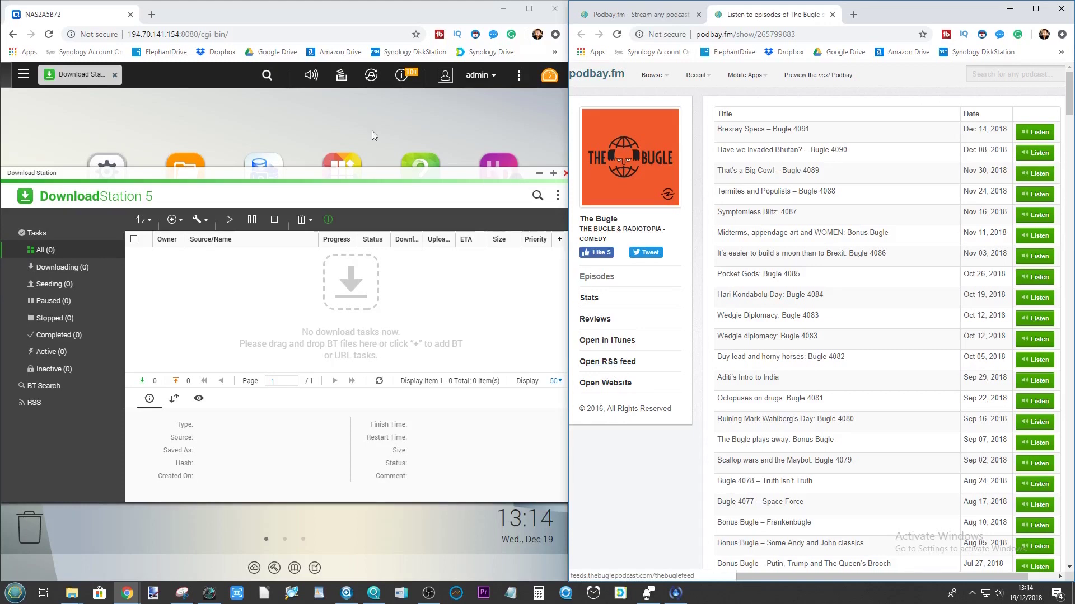
Copy The Bugle's RSS feed link from Podbay.fm and start adding a new RSS feed in Download Station
right_click(629, 367)
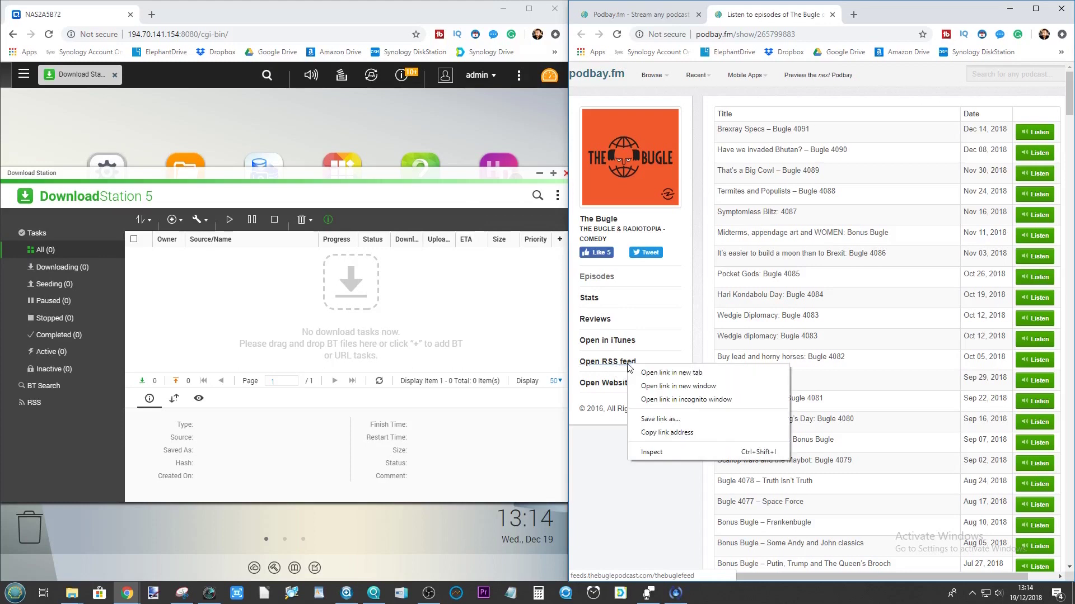
click(663, 433)
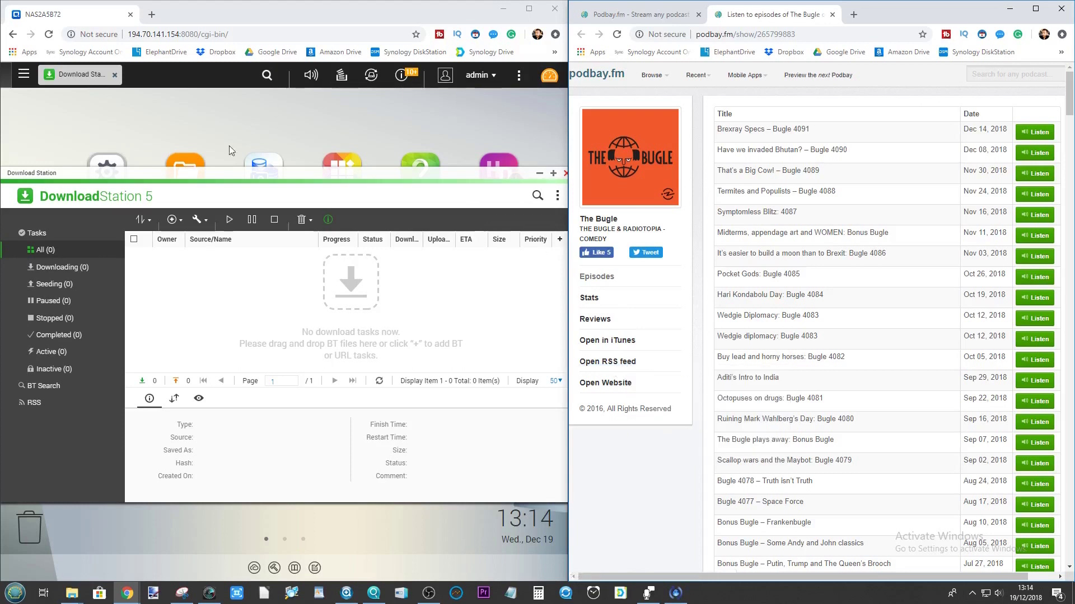
click(197, 192)
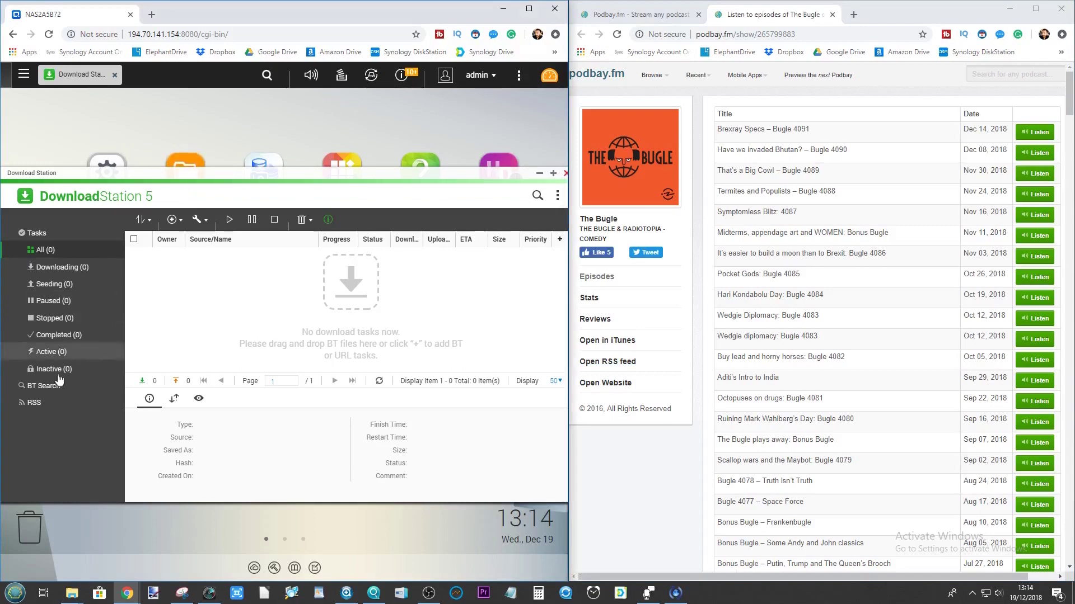
mouse_move(30, 408)
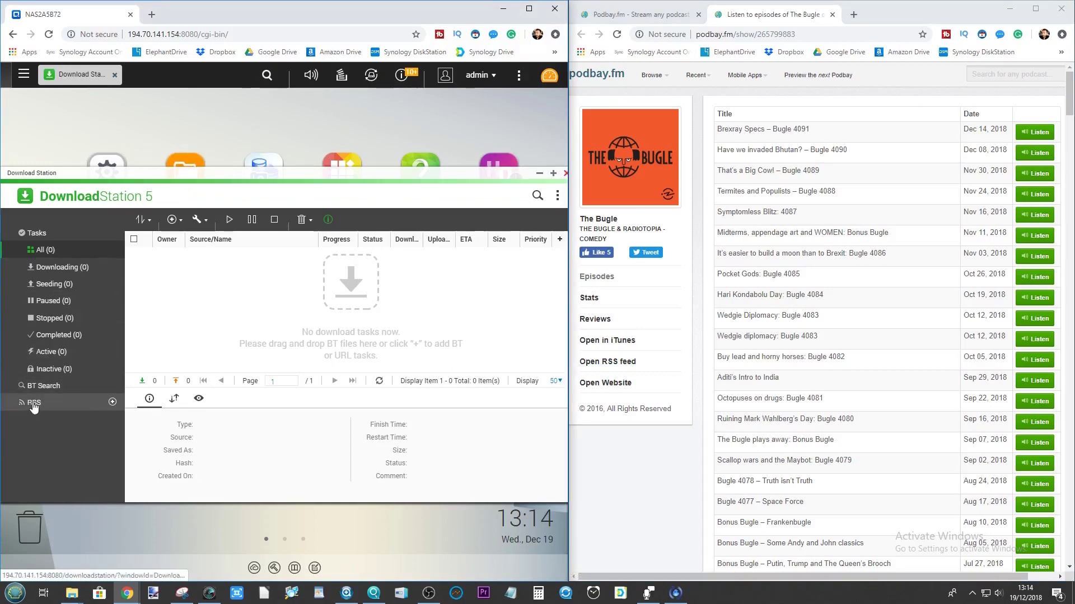
click(112, 404)
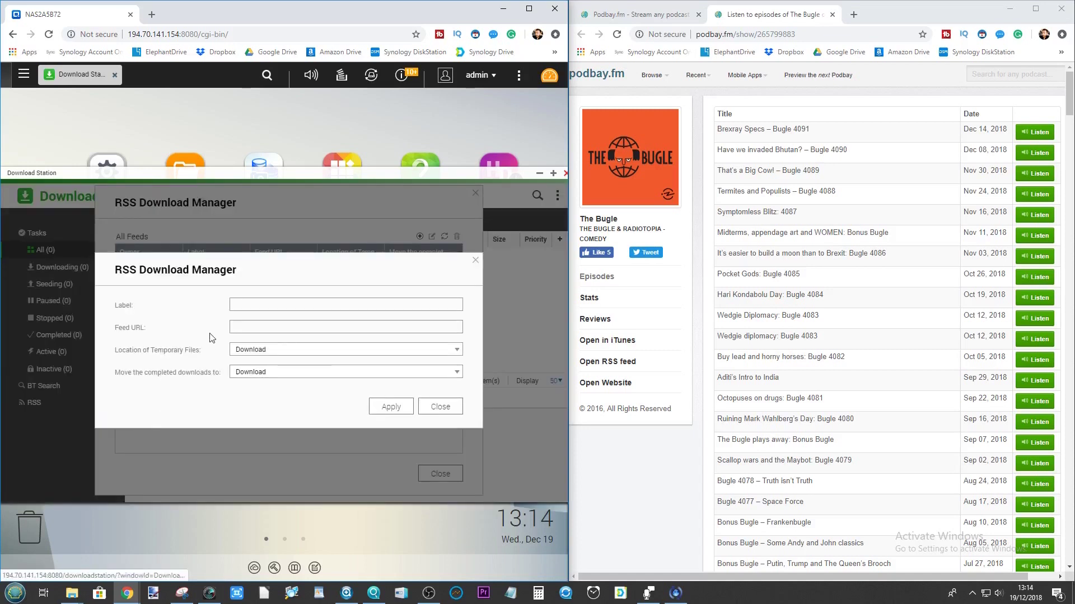
text(BUGLE)
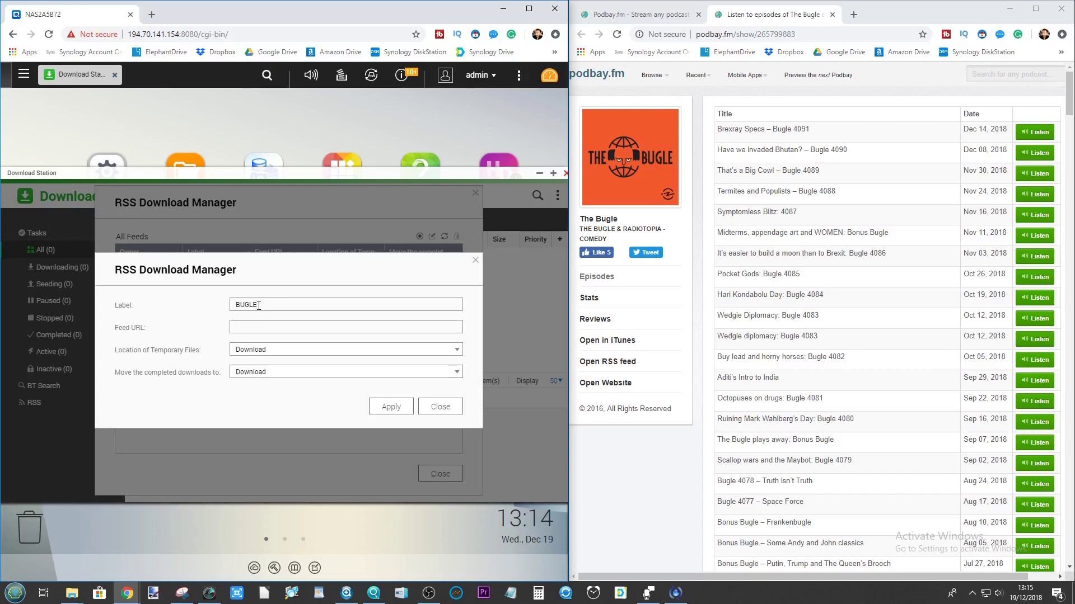
click(259, 330)
key(ctrl+v)
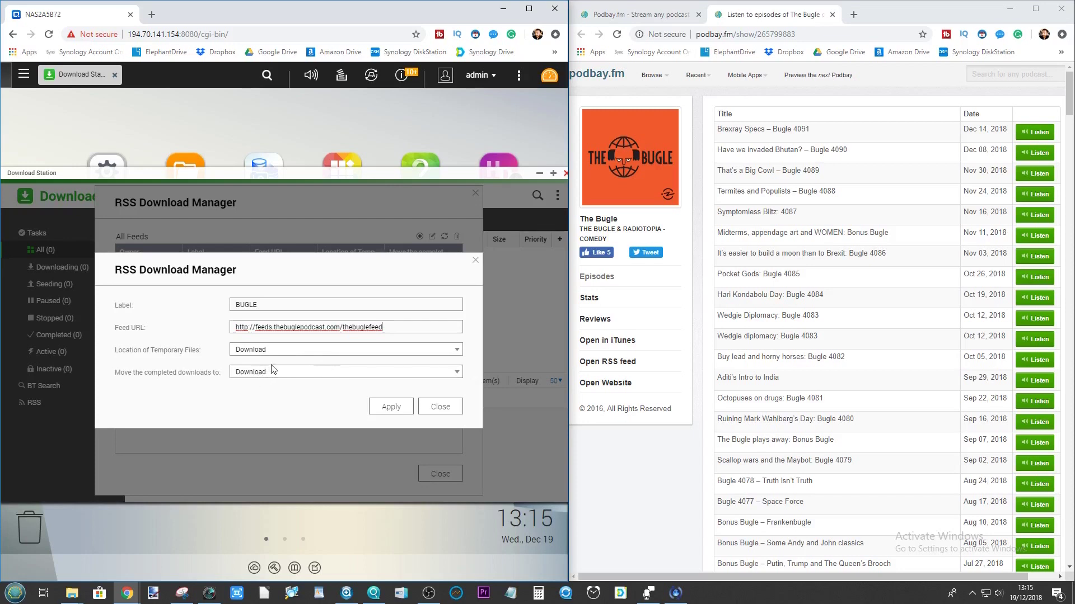
click(389, 407)
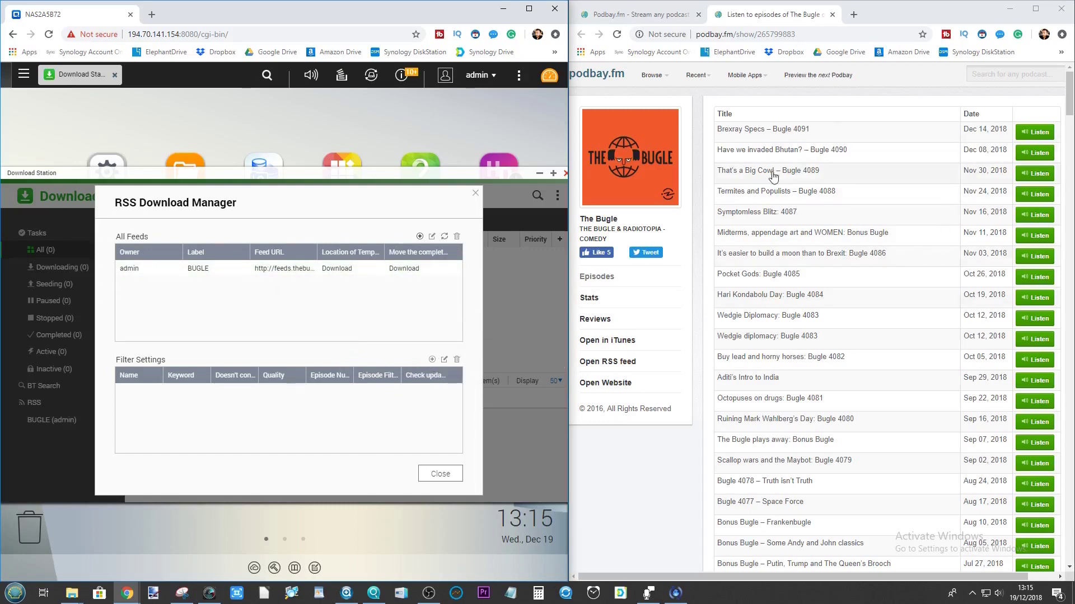
Review the BUGLE (admin) entry in the All Feeds list, then close the RSS Download Manager
scroll(773, 162, down, 2)
scroll(773, 329, up, 2)
scroll(776, 277, up, 1)
scroll(780, 379, down, 2)
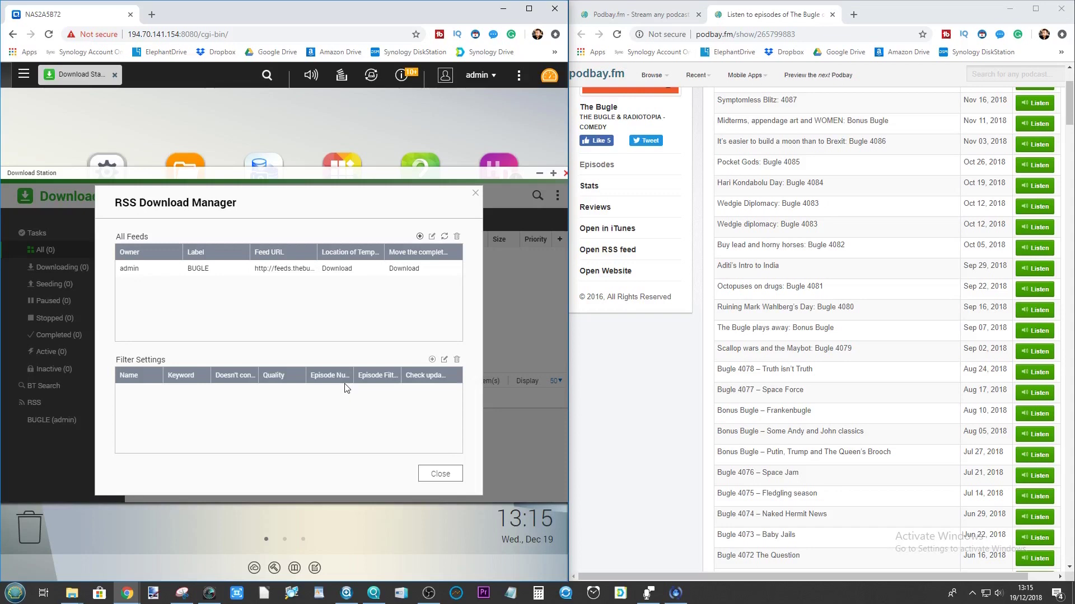
click(428, 475)
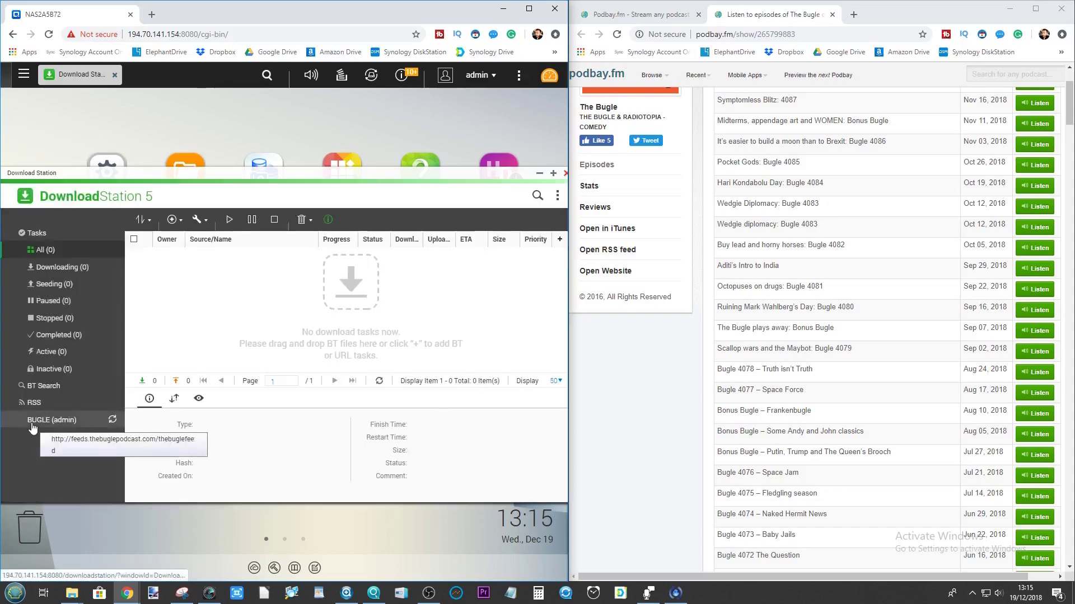
List the BUGLE feed's 250 episode items, selecting all of them and then clearing the selection
click(42, 425)
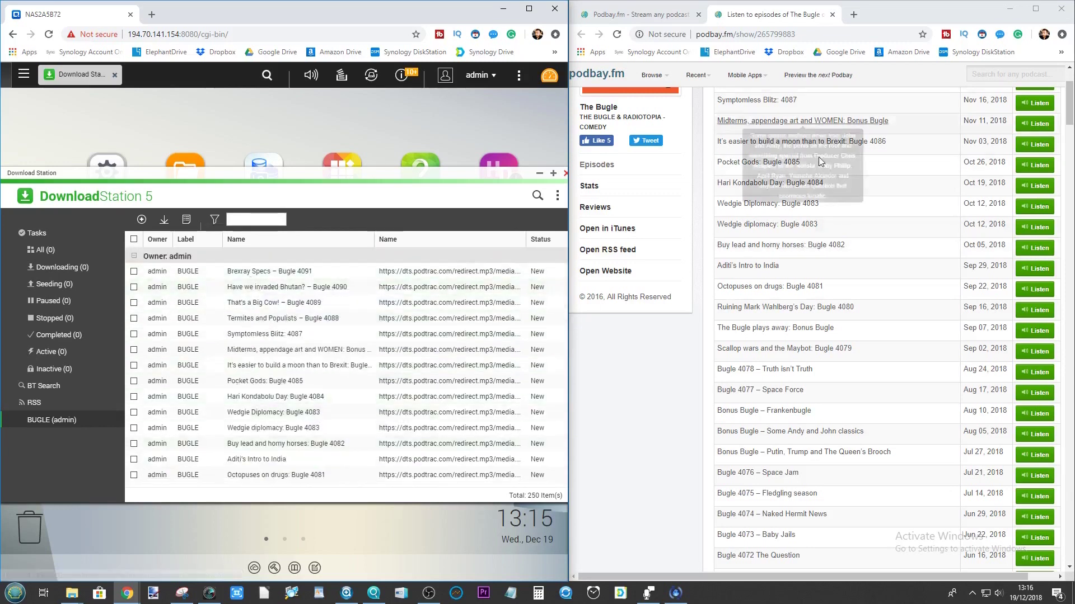
scroll(819, 156, up, 3)
drag(1071, 92, 1070, 116)
scroll(1005, 128, up, 2)
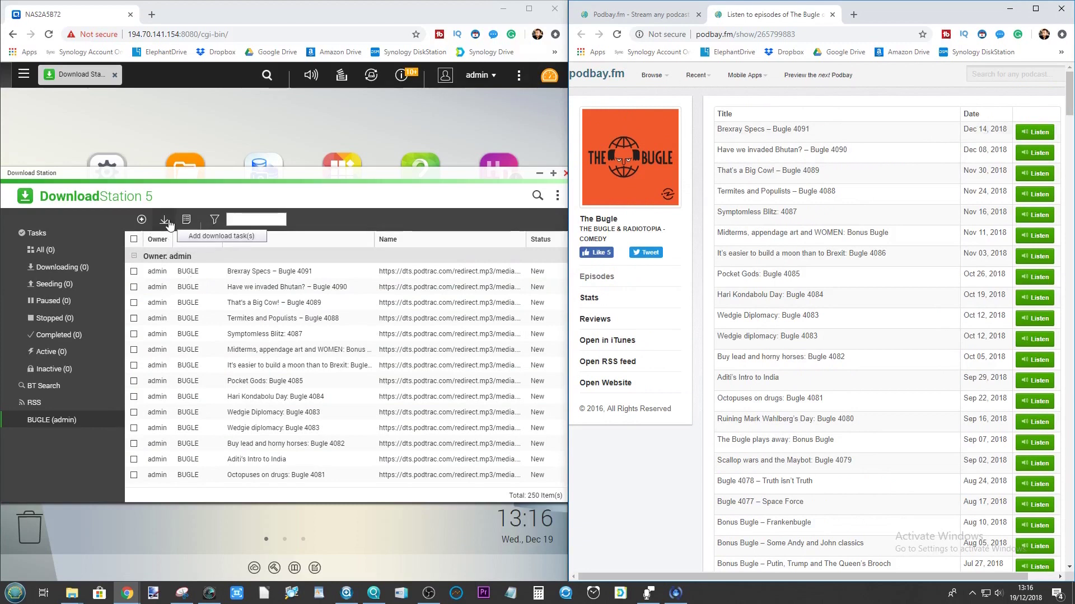
click(134, 239)
scroll(240, 327, down, 1)
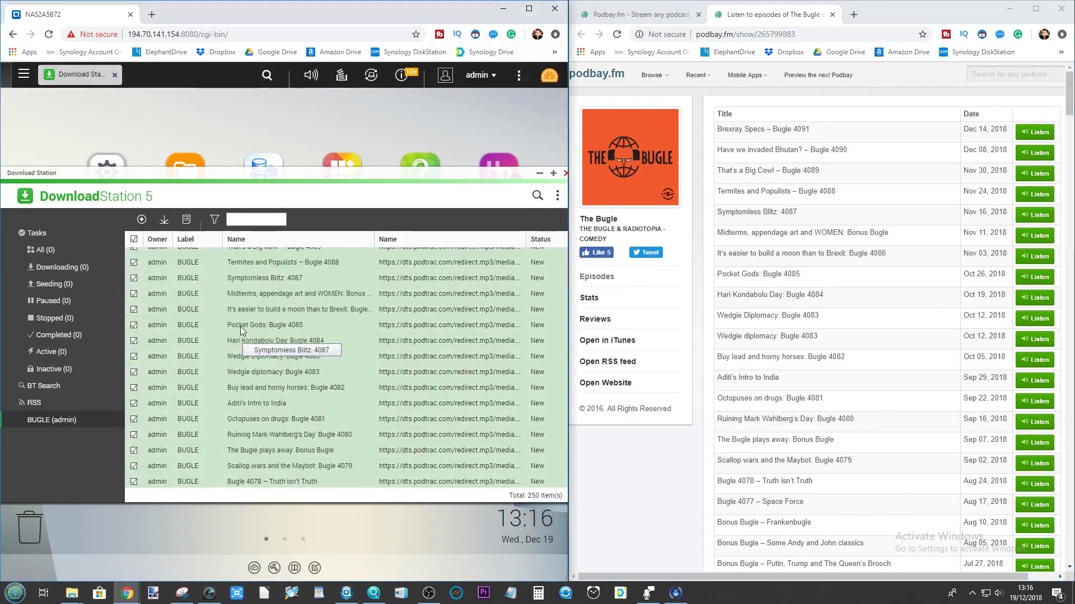
scroll(255, 338, up, 2)
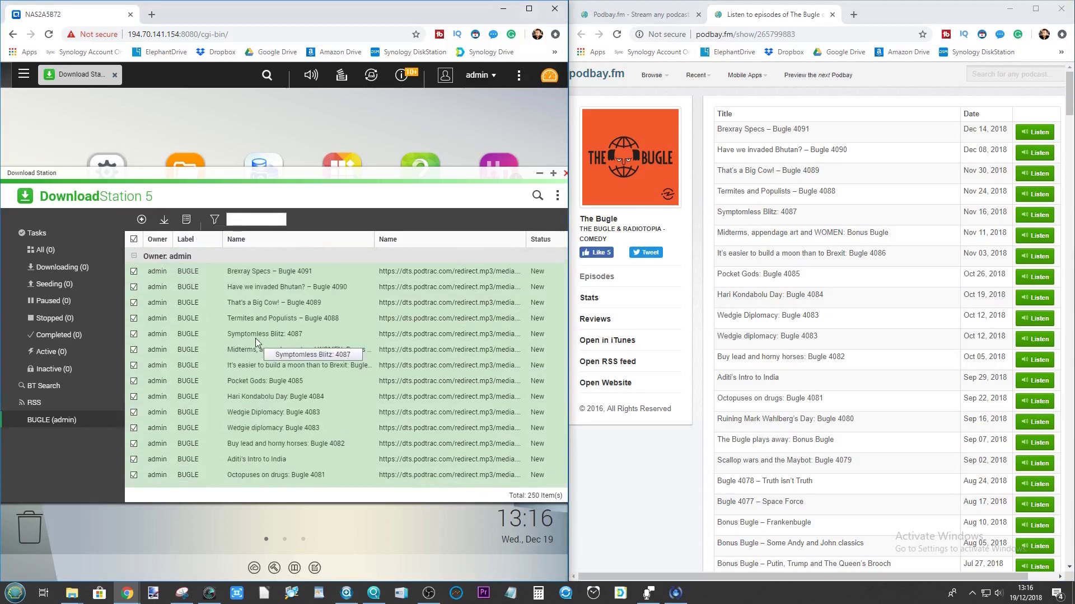
click(134, 240)
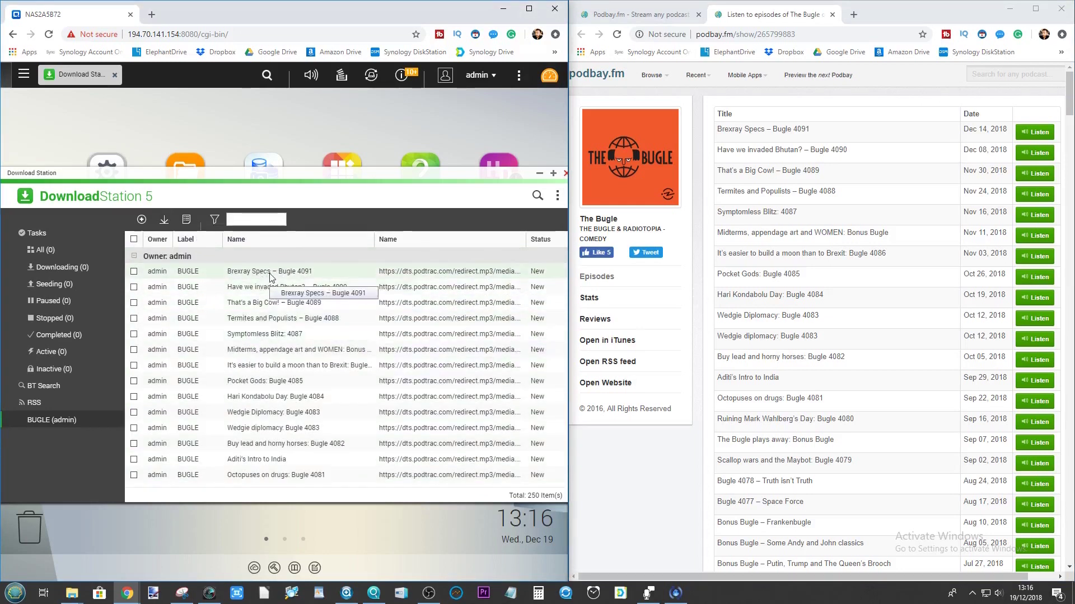
Create a download task for the Brexray Specs – Bugle 4091 episode
click(134, 272)
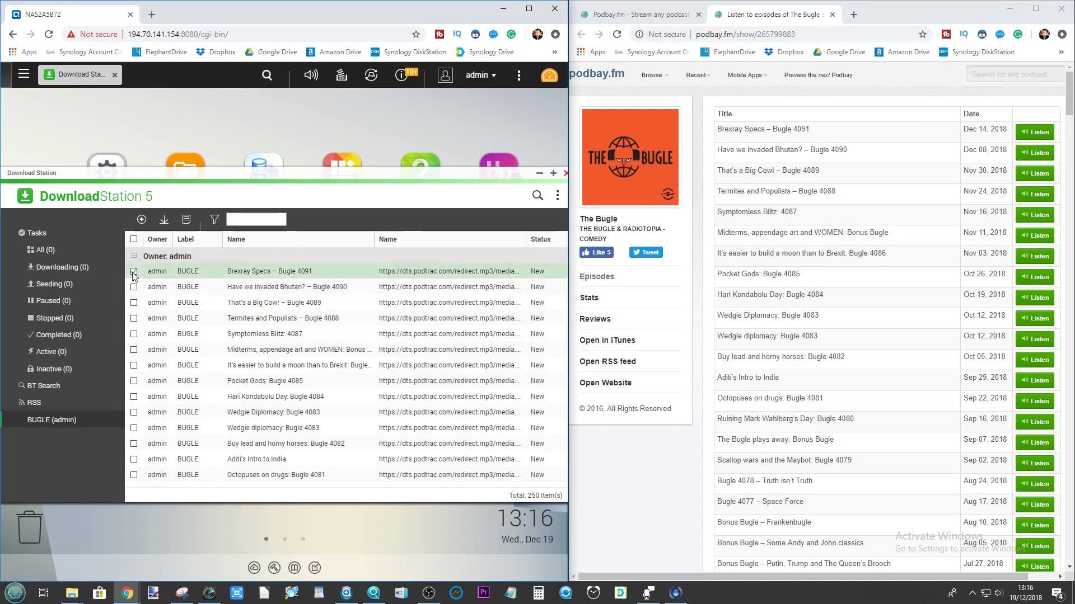
click(164, 220)
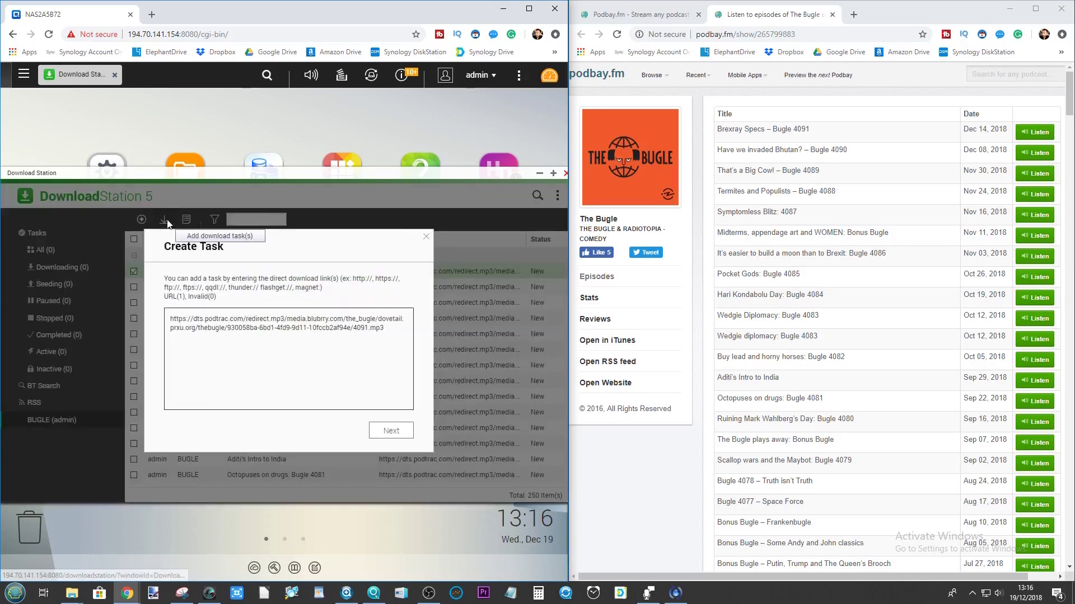
click(398, 431)
click(413, 434)
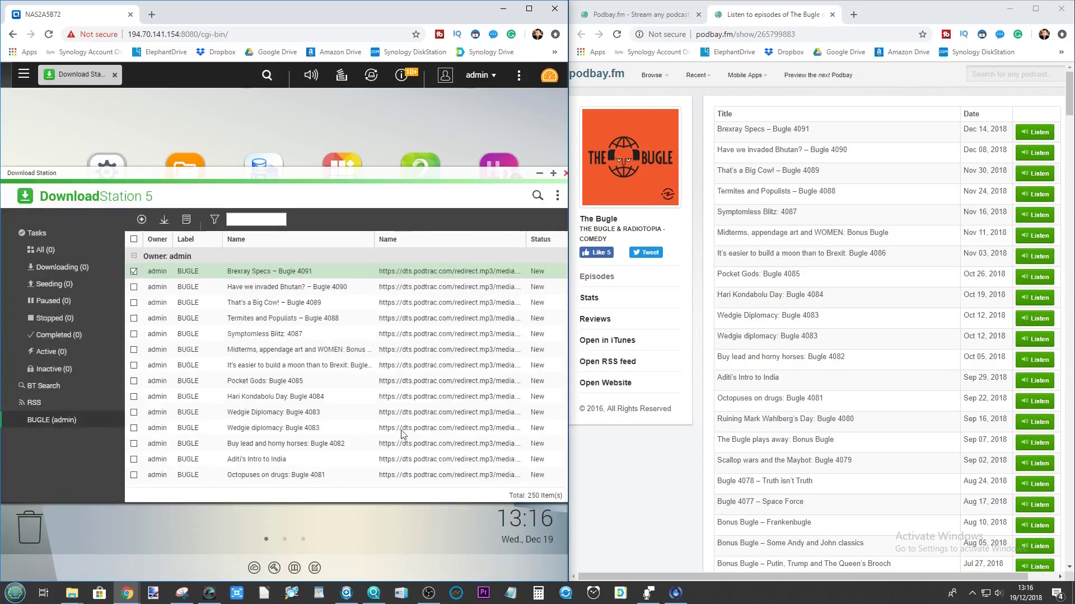
click(60, 267)
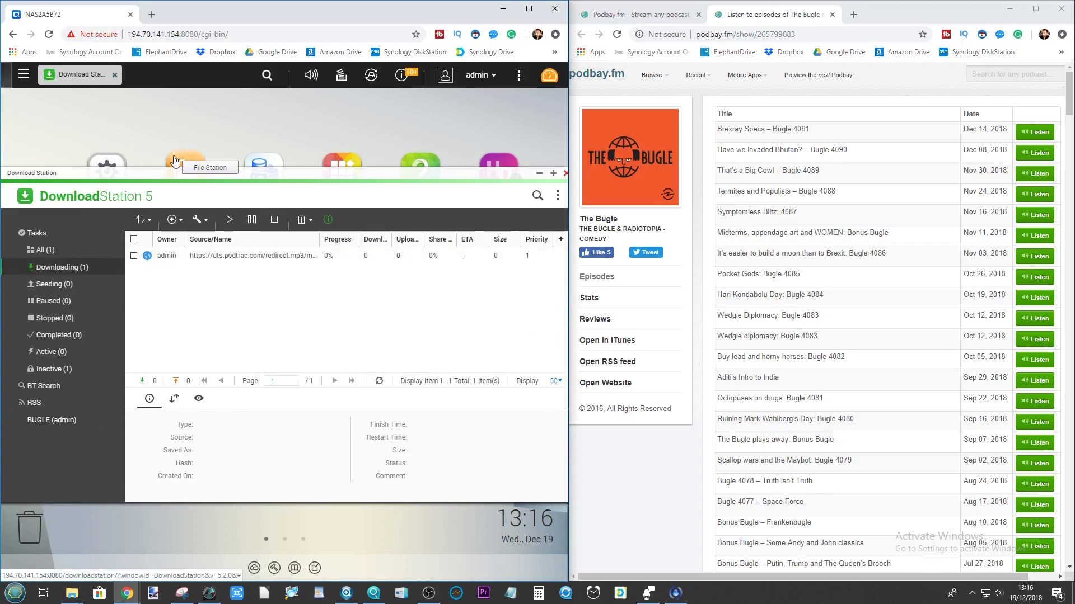
click(196, 162)
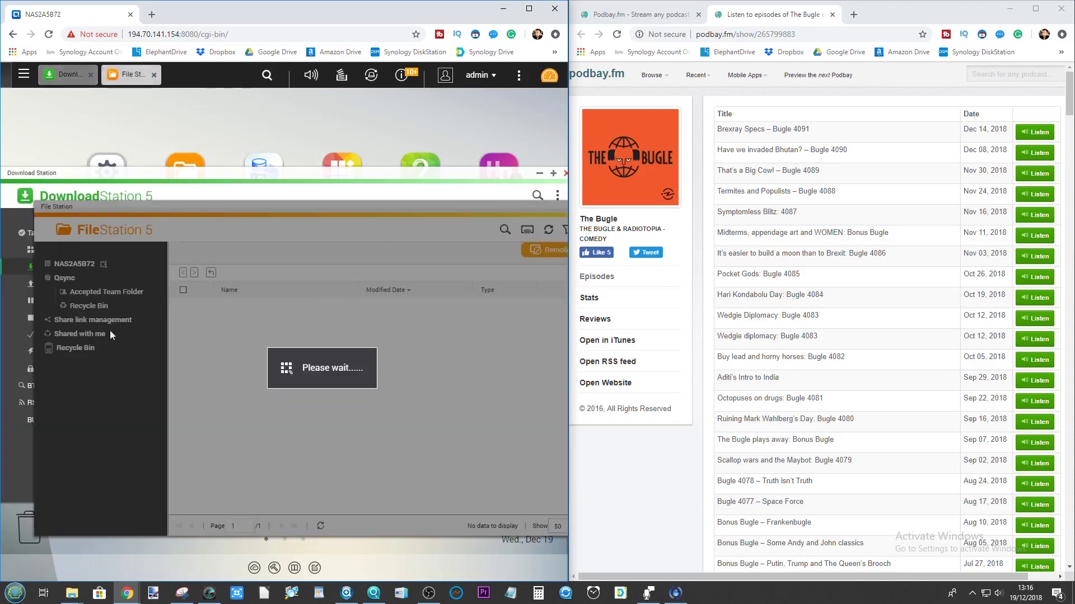
click(94, 291)
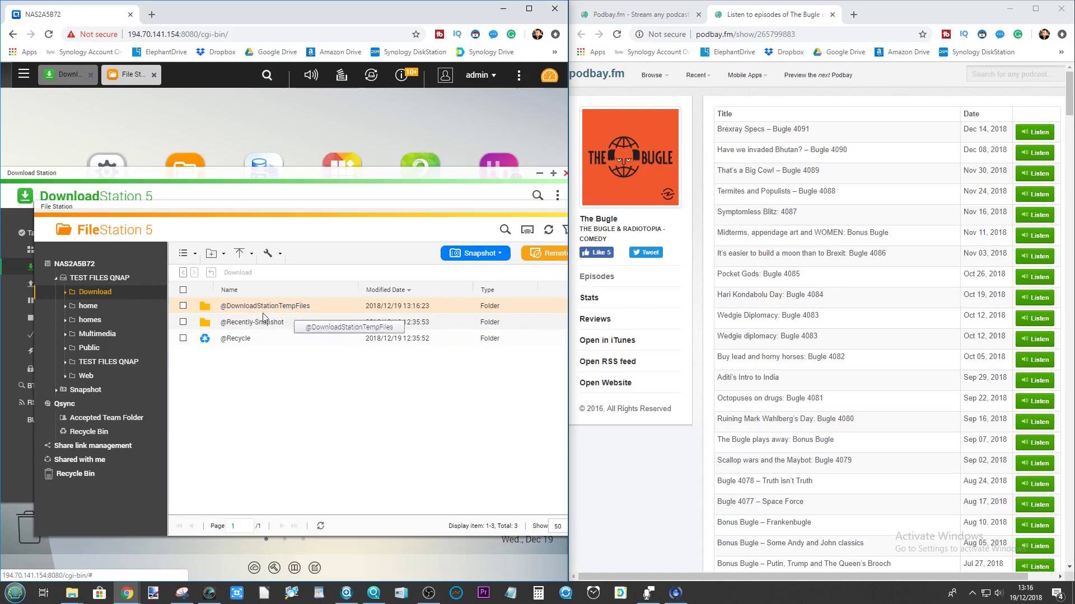
click(296, 308)
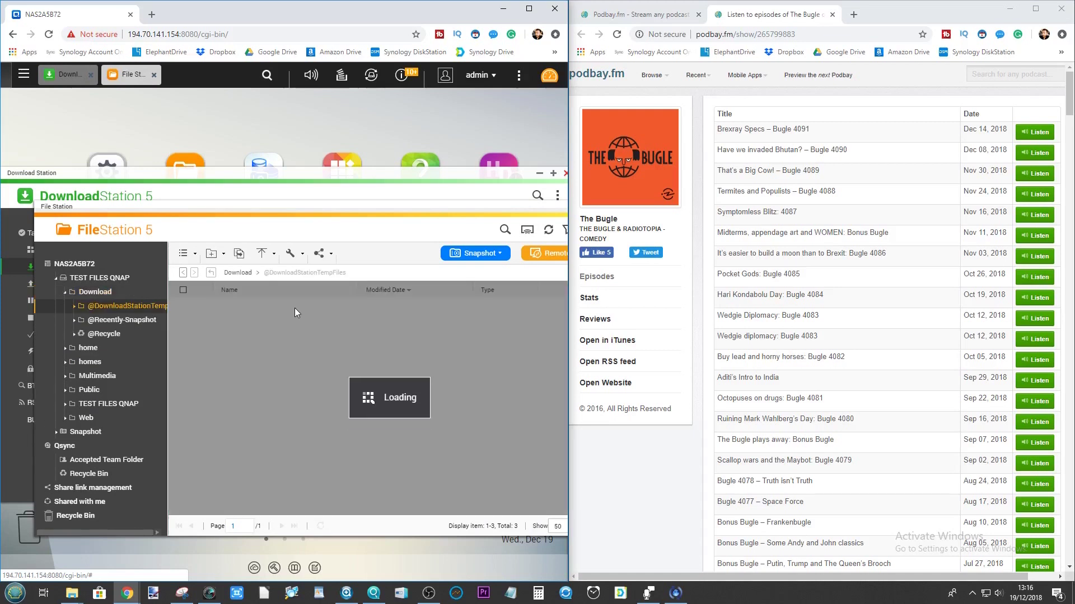
double_click(226, 308)
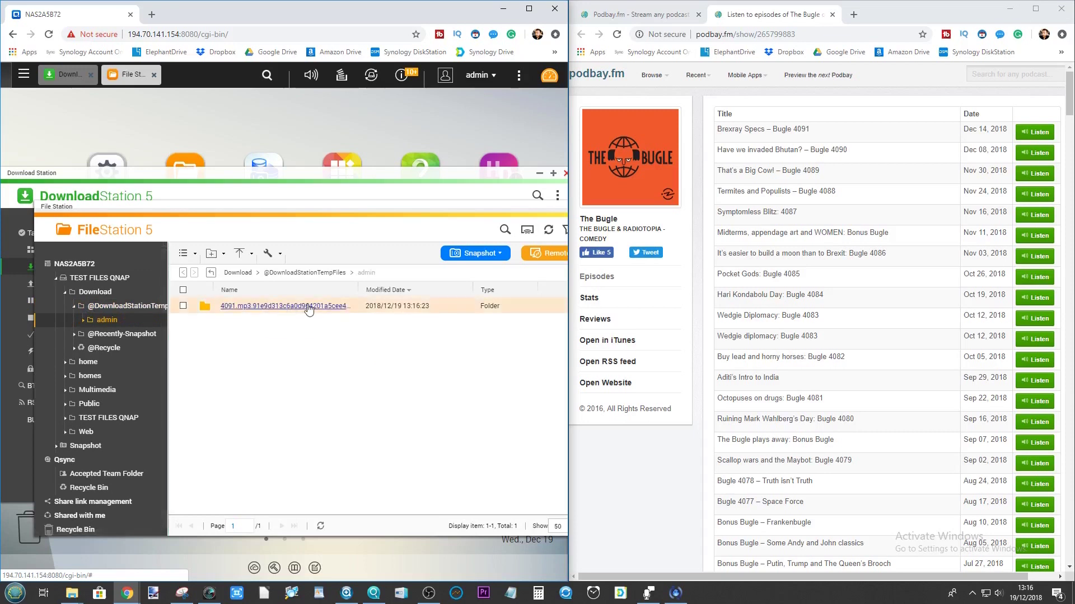
Return to the Download folder and shift File Station aside to watch the download finish
click(238, 273)
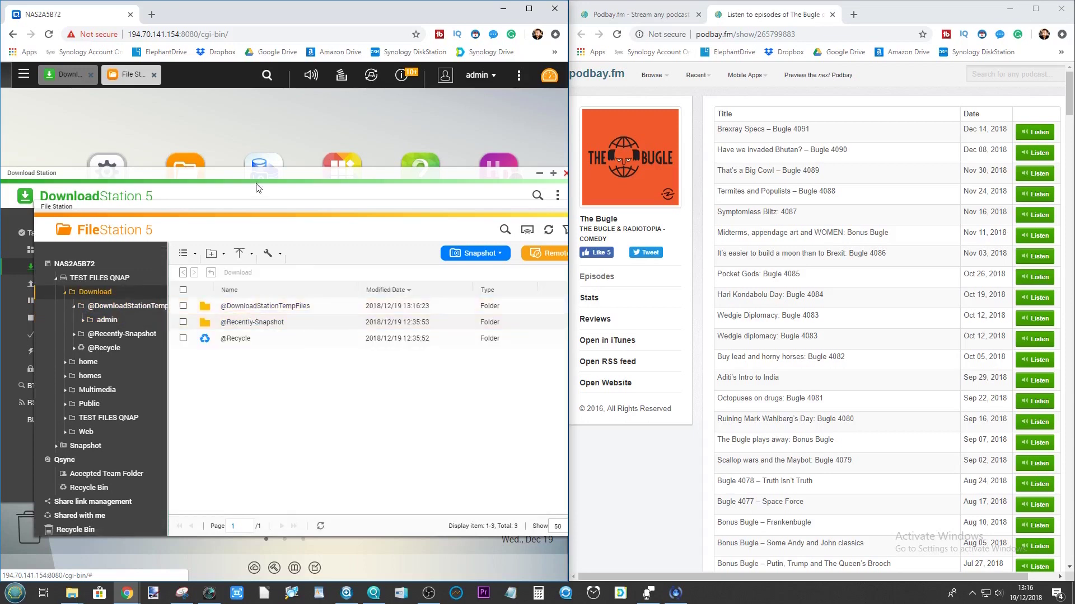
drag(246, 210, 521, 398)
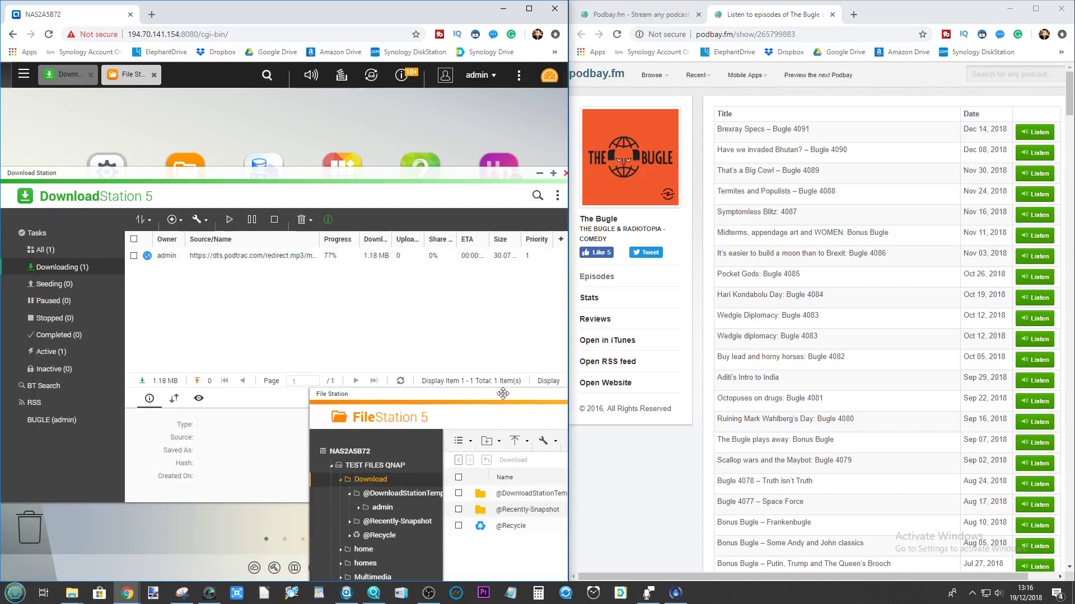
drag(502, 394, 265, 282)
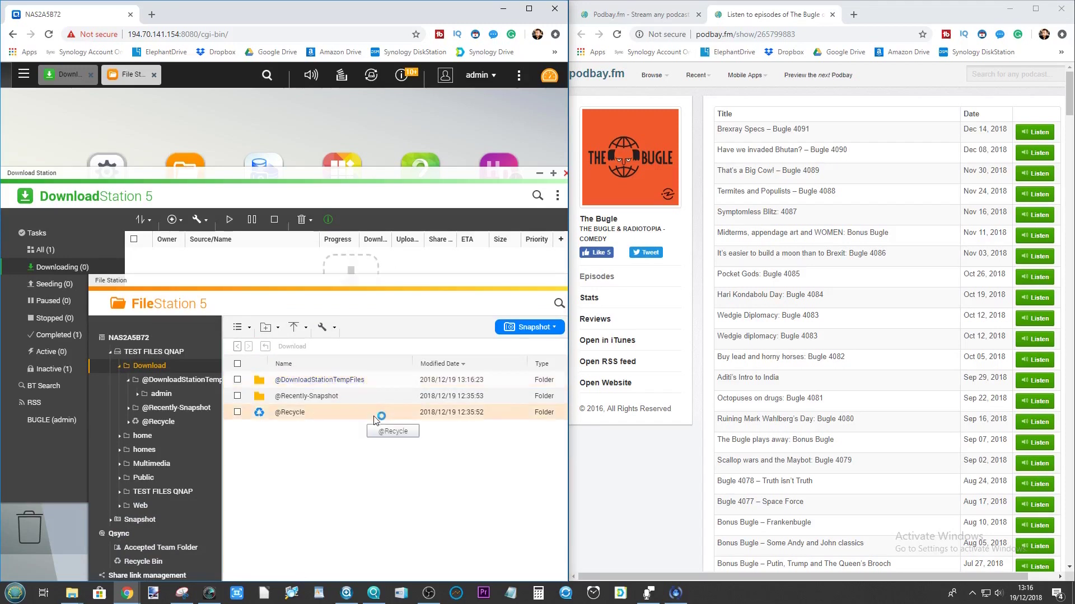
Remove the completed Bugle 4091 task (/Download/4091.mp3) from Download Station's Completed list
click(314, 246)
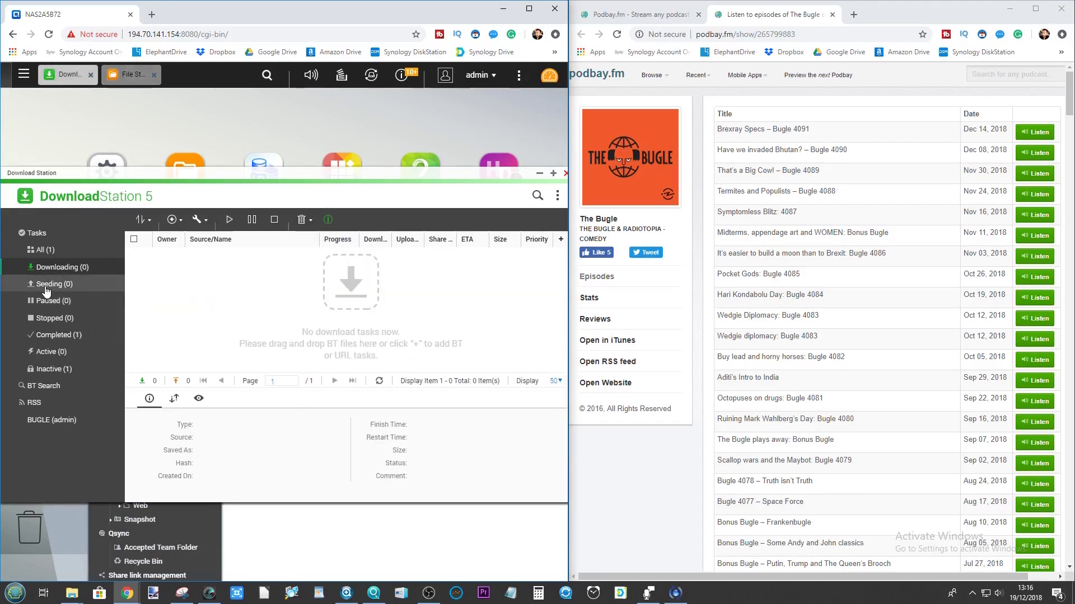
drag(47, 291, 69, 373)
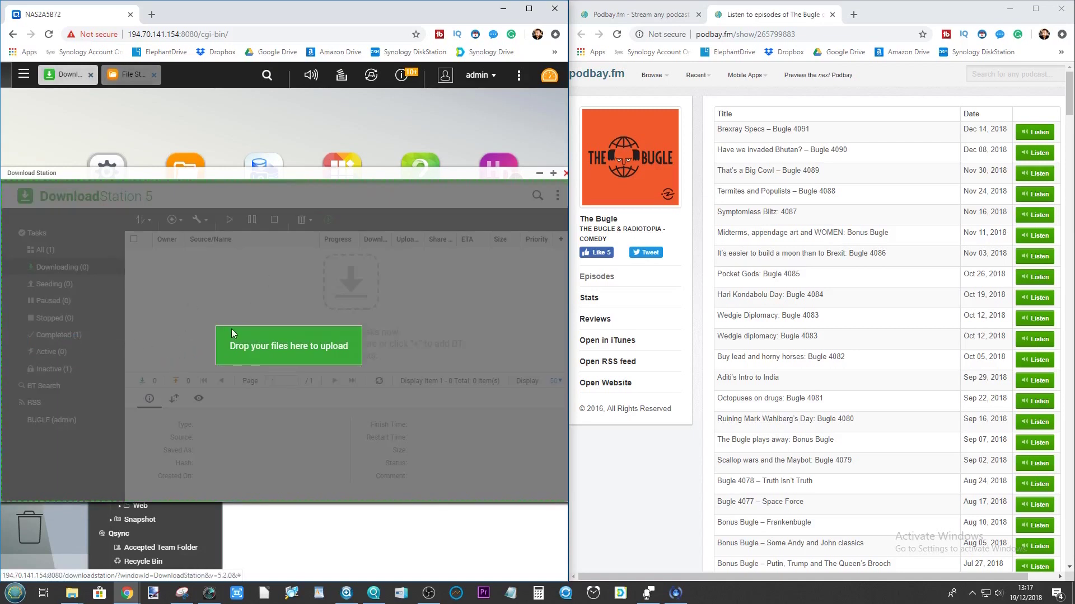
drag(234, 334, 248, 346)
click(76, 336)
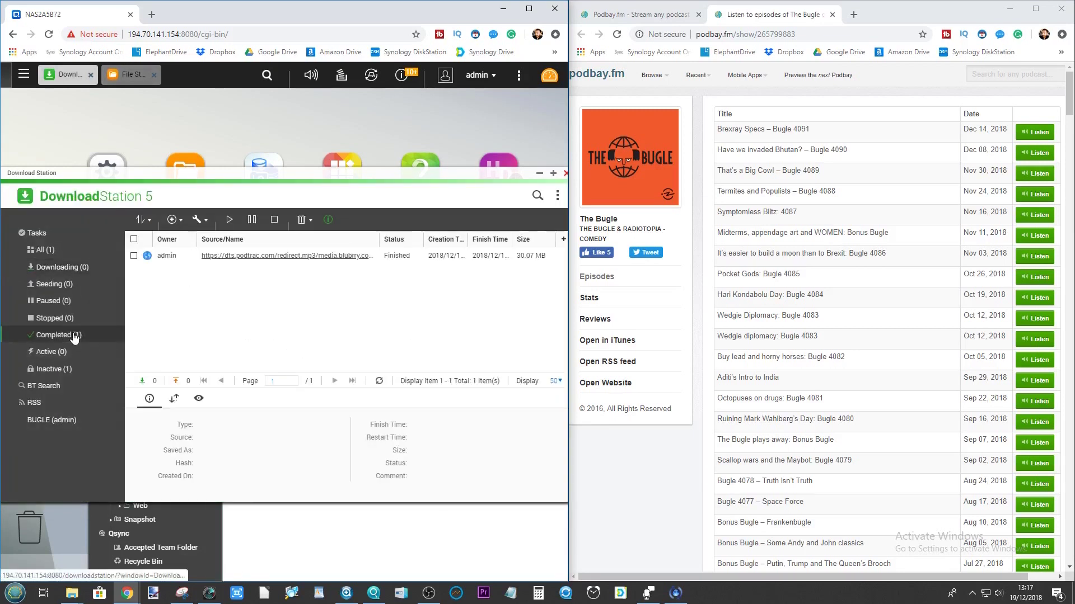
right_click(244, 259)
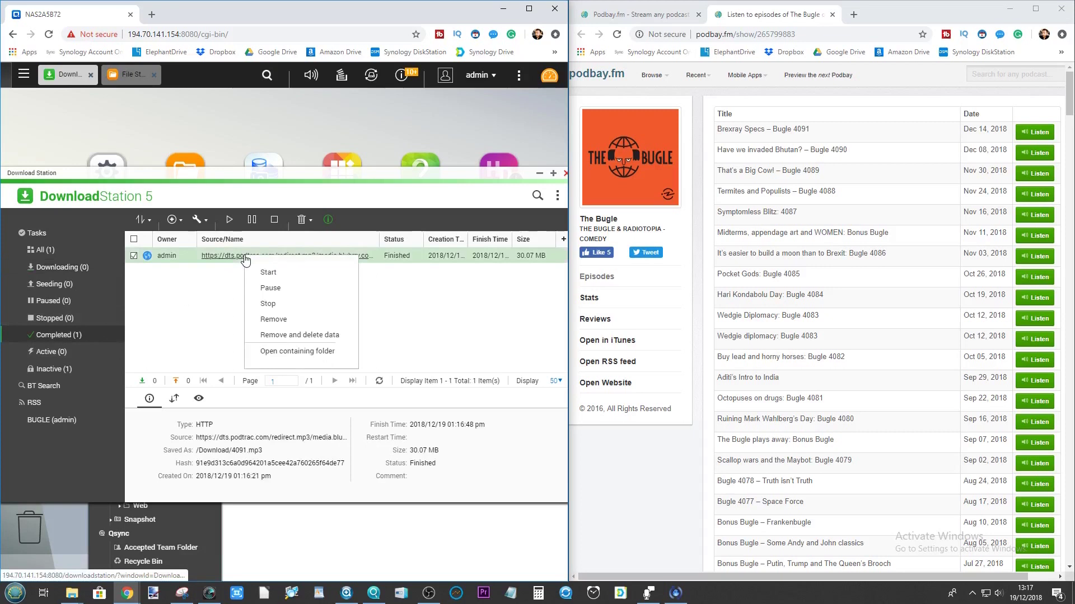
click(290, 320)
click(323, 359)
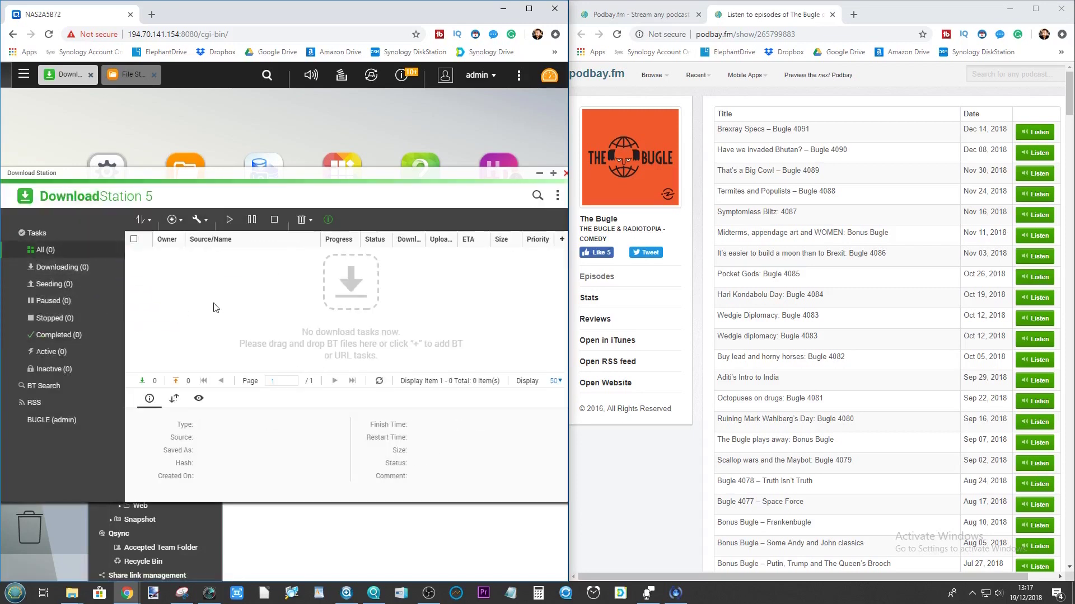
Refresh File Station's Download folder and inspect 4091.mp3's actions menu without choosing one
click(130, 74)
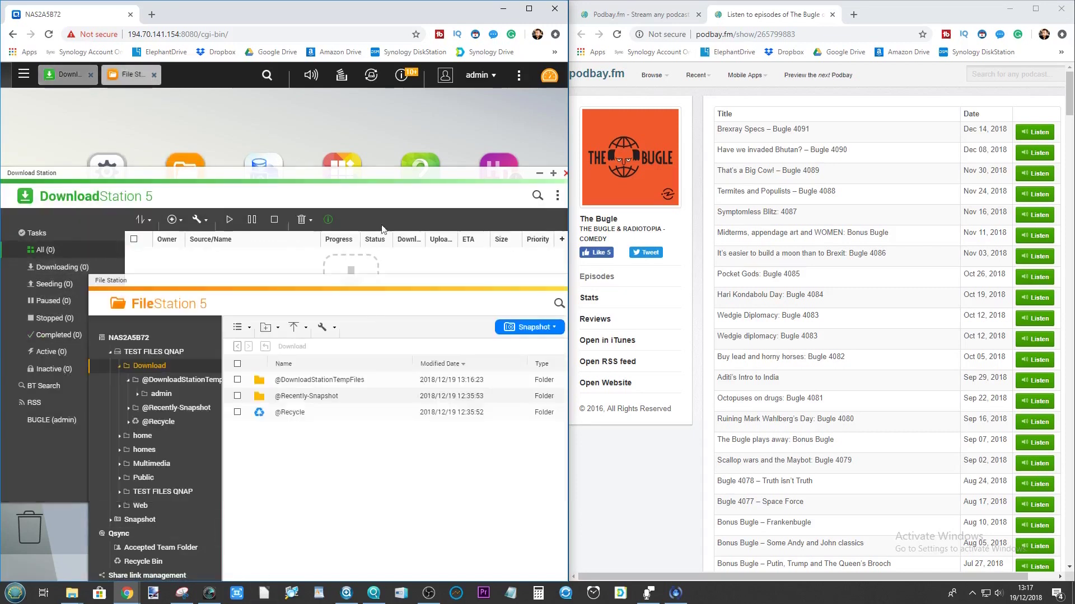
click(151, 367)
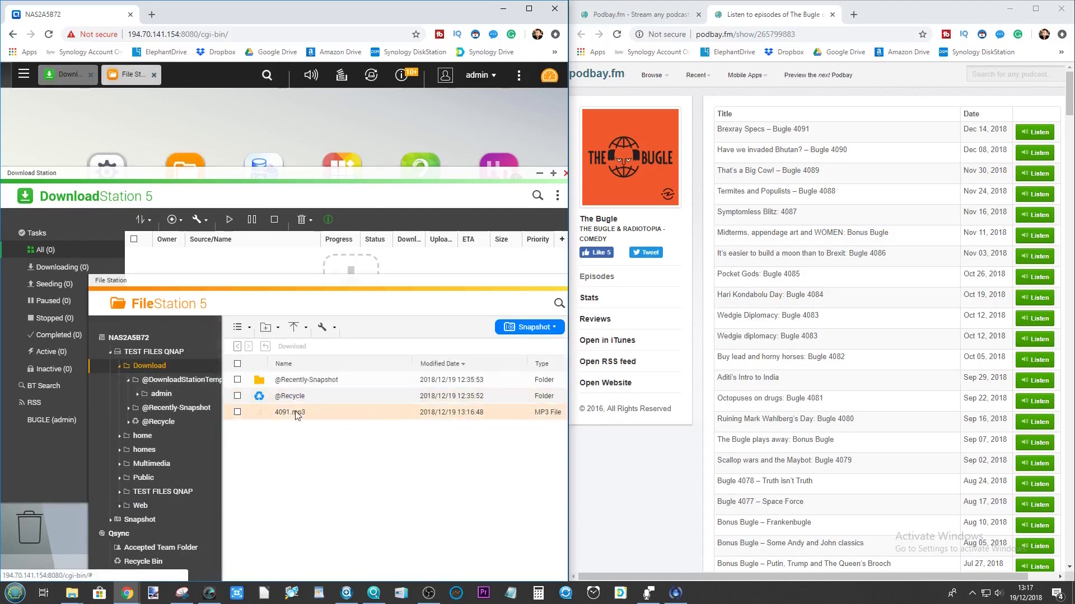
click(281, 415)
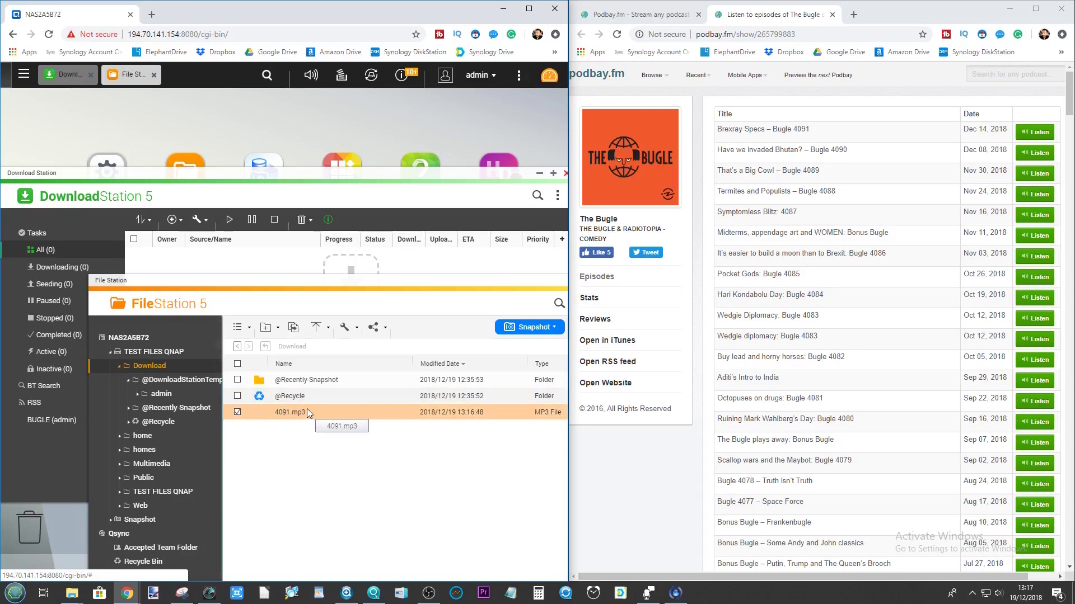
right_click(305, 414)
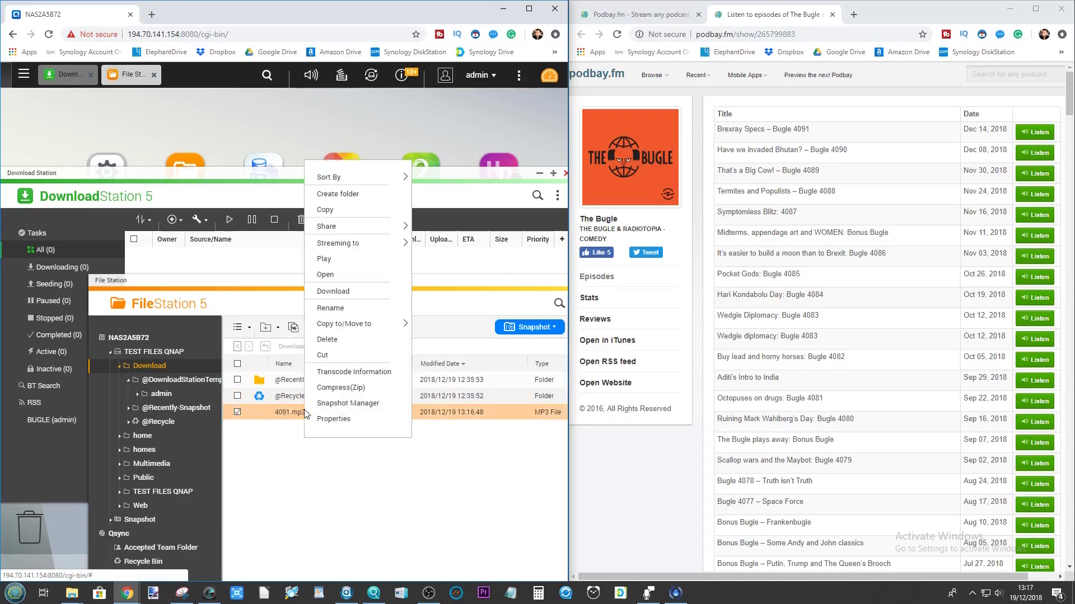
mouse_move(369, 251)
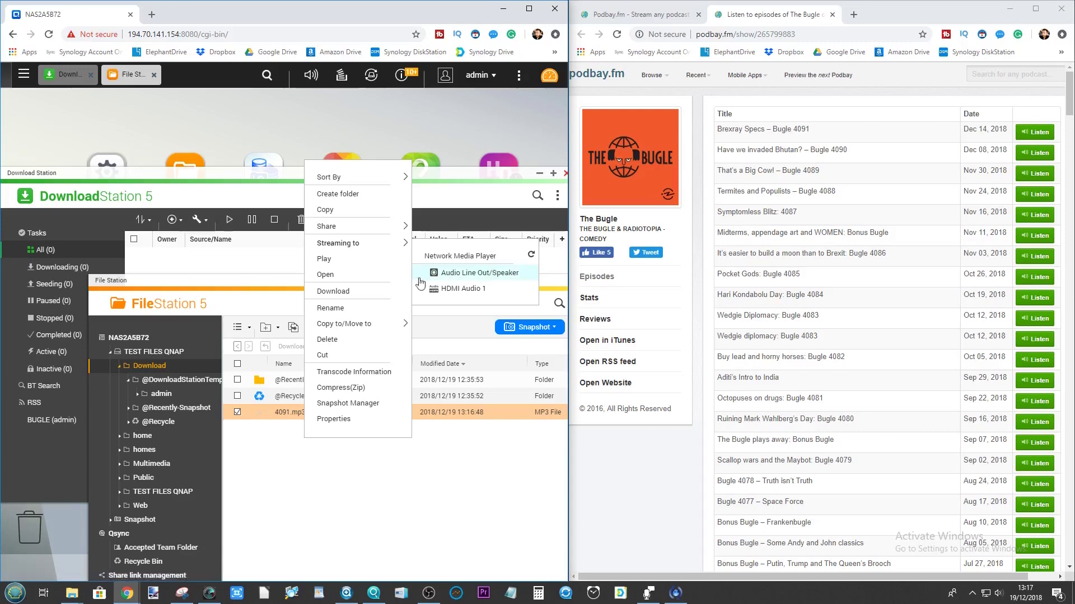
mouse_move(392, 177)
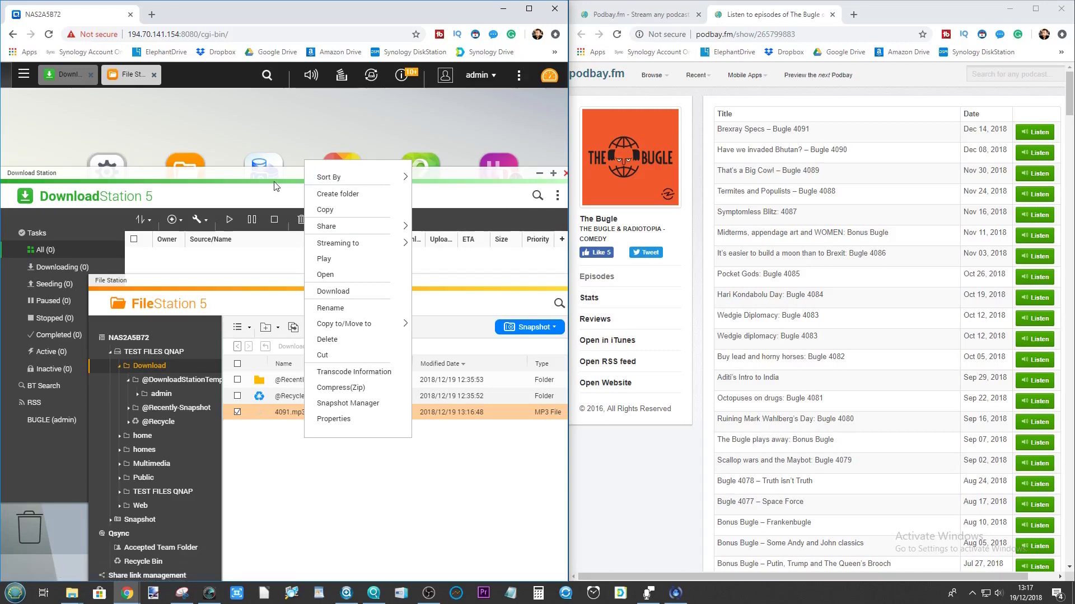
click(427, 537)
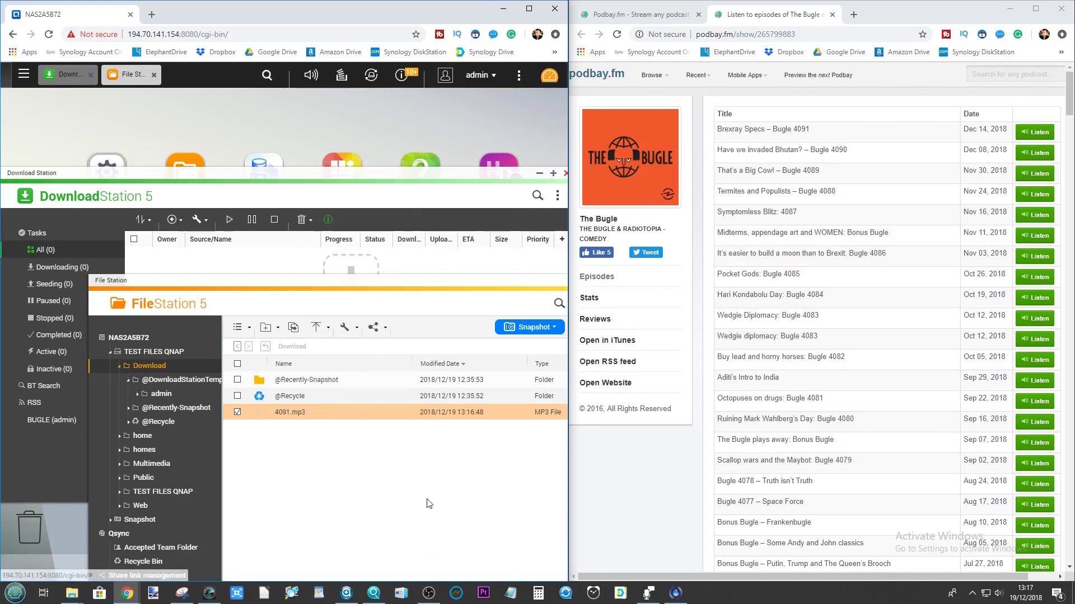